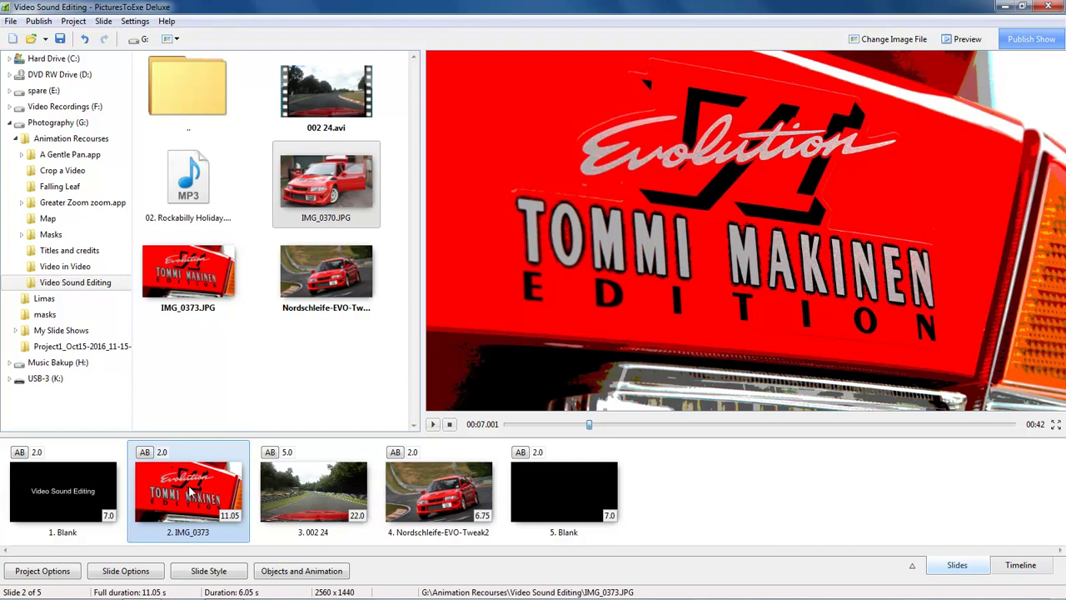
- Look at slide 4, select the 002 24 video slide, and switch the project to timeline view
click(451, 497)
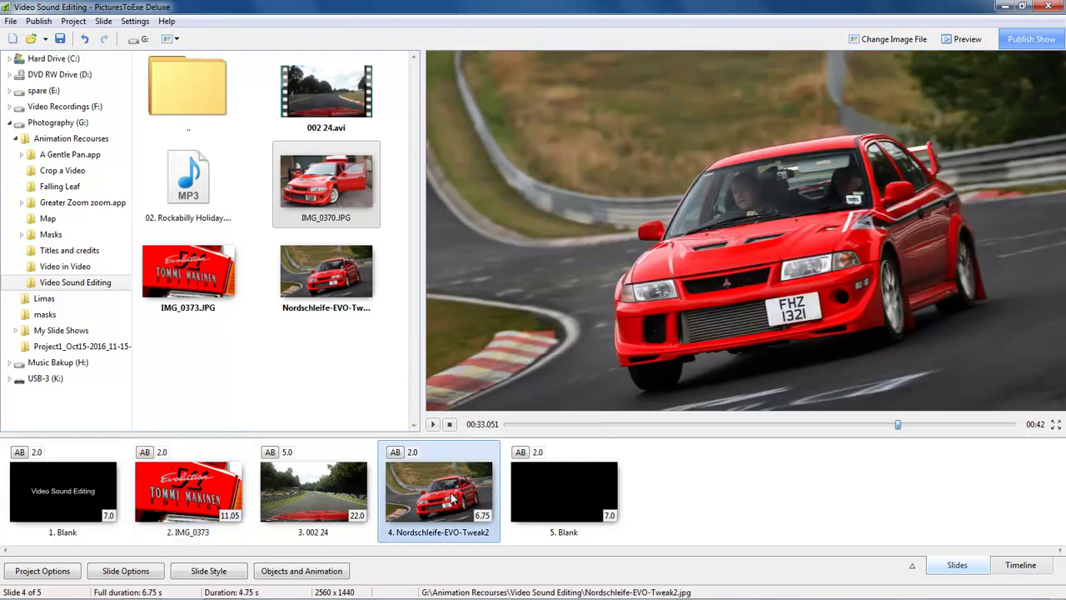
click(306, 495)
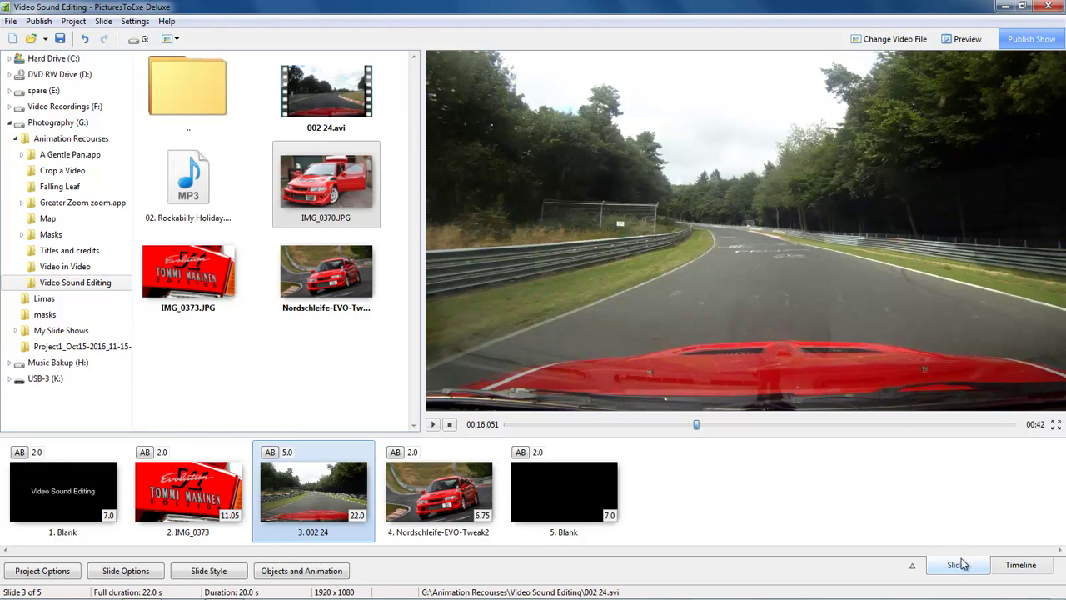
click(1021, 566)
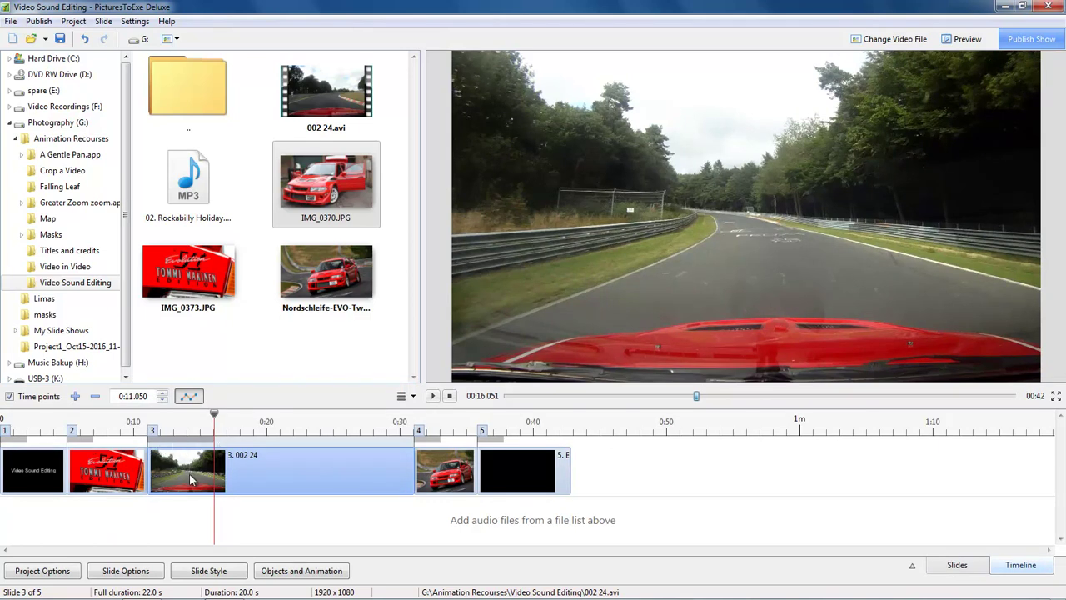
- Play the show from about 10 seconds to hear the video's sound start during the transition into slide 3
click(134, 413)
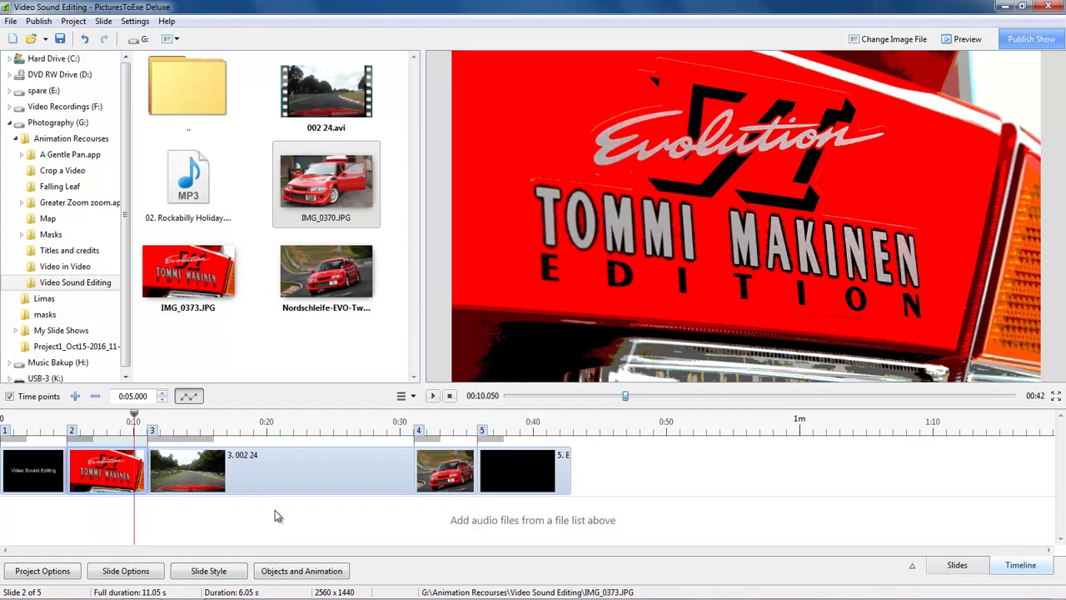
click(433, 397)
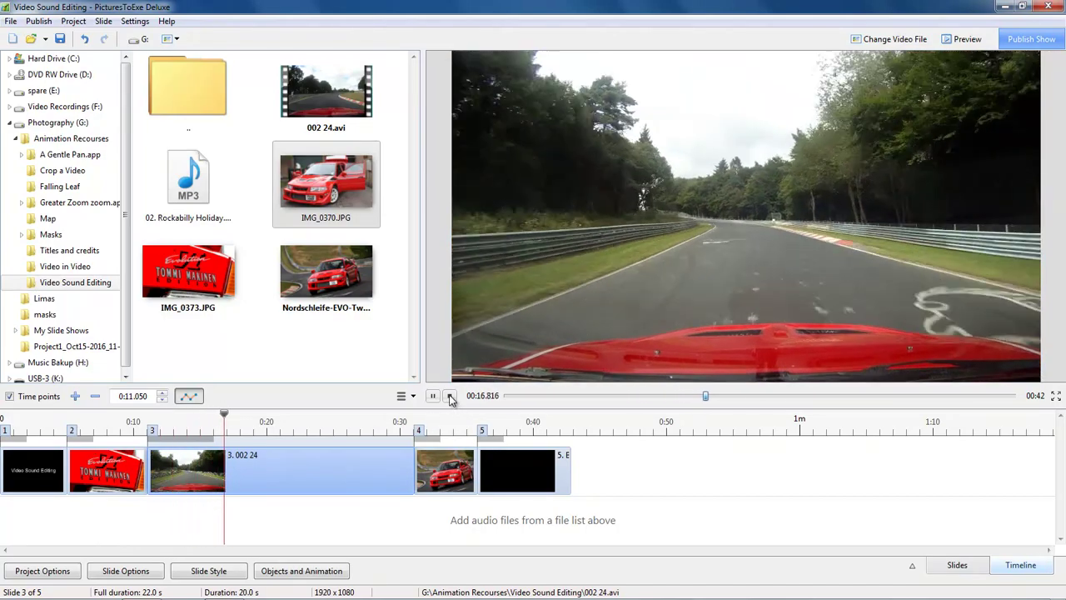
click(450, 396)
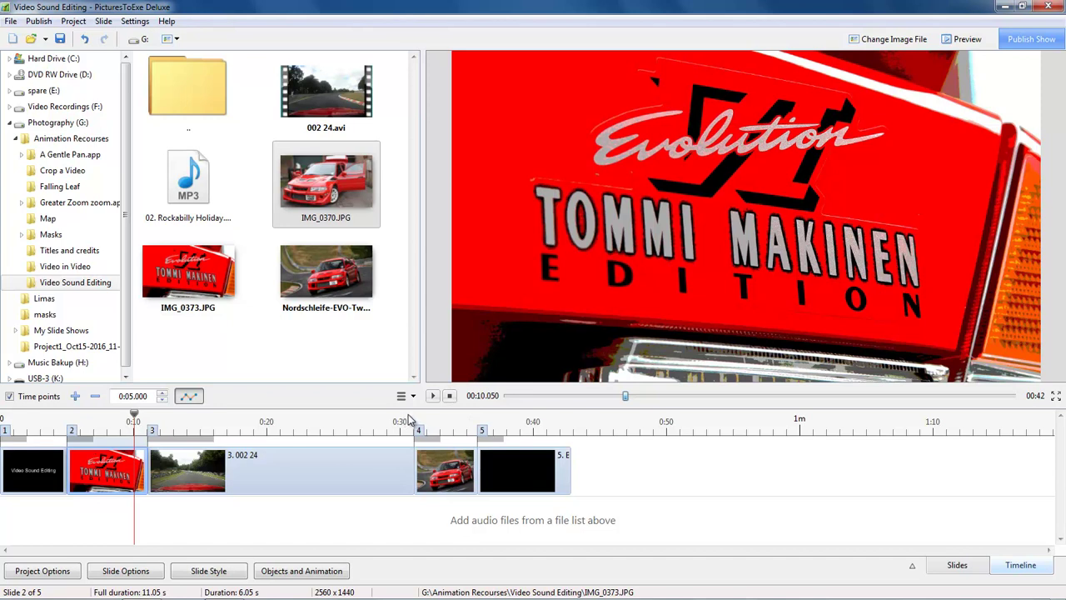
- Play the show from about 30 seconds to hear the video's sound end during the transition into slide 4
click(407, 421)
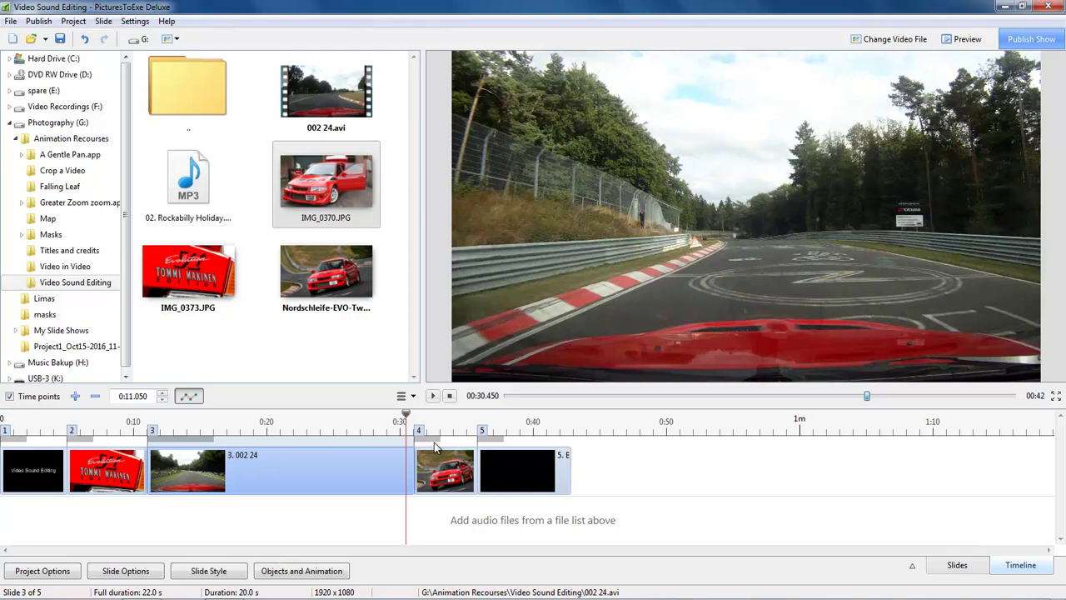
click(433, 396)
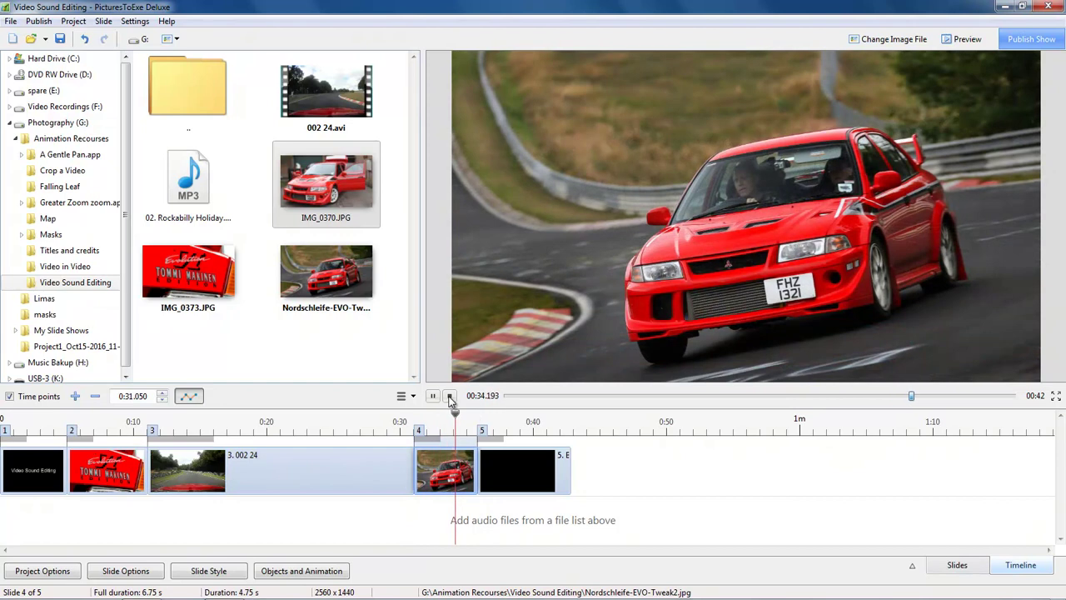
click(448, 397)
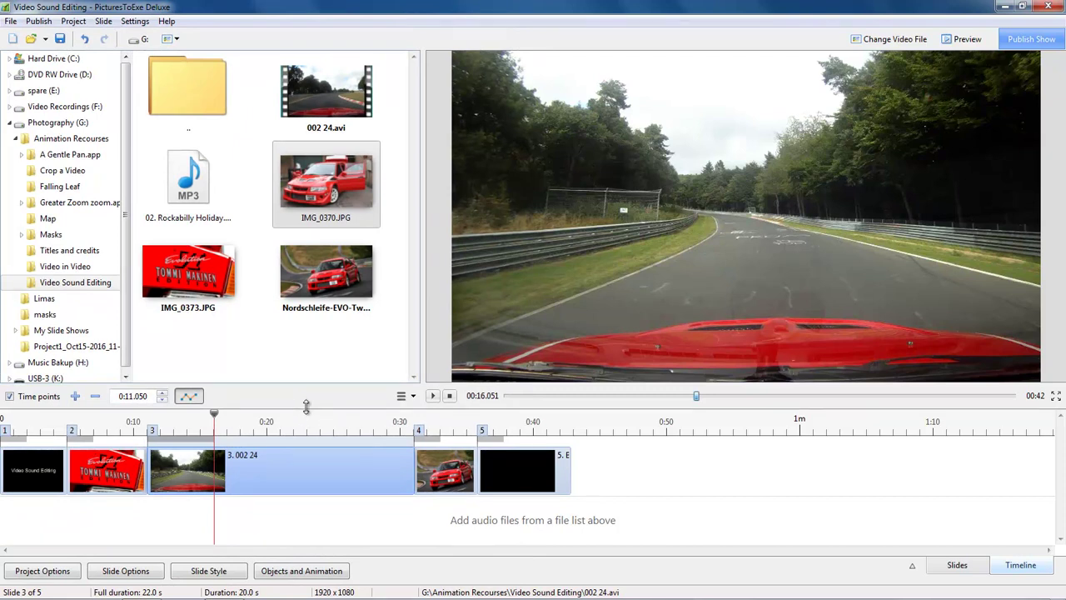
- Add 02. Rockabilly Holiday.mp3 at the start of the audio timeline and lower its whole volume envelope to near the clip's base
drag(305, 407, 303, 368)
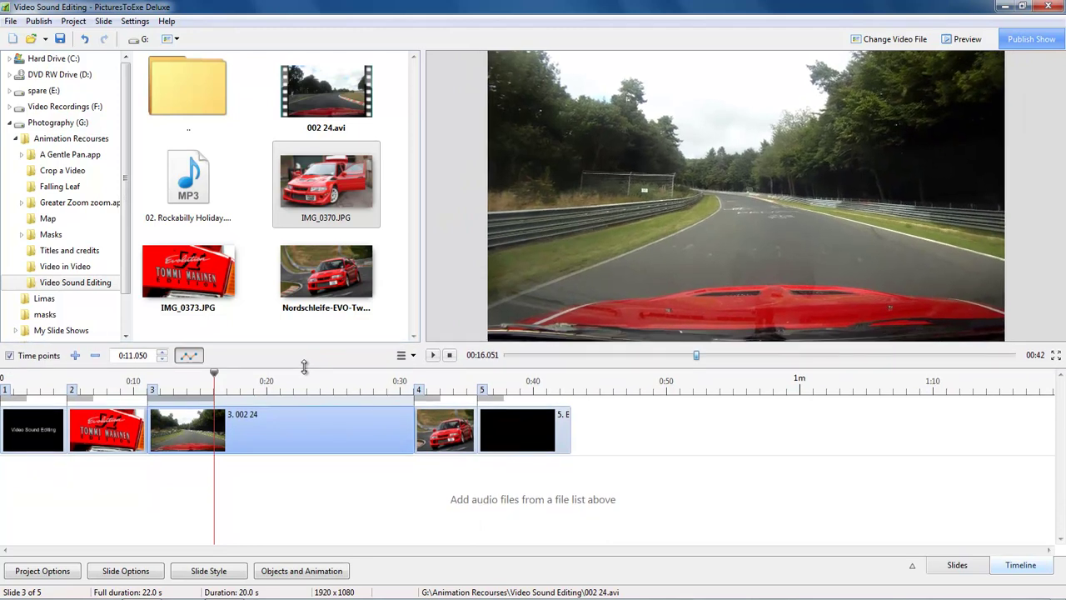
click(188, 173)
drag(189, 172, 4, 493)
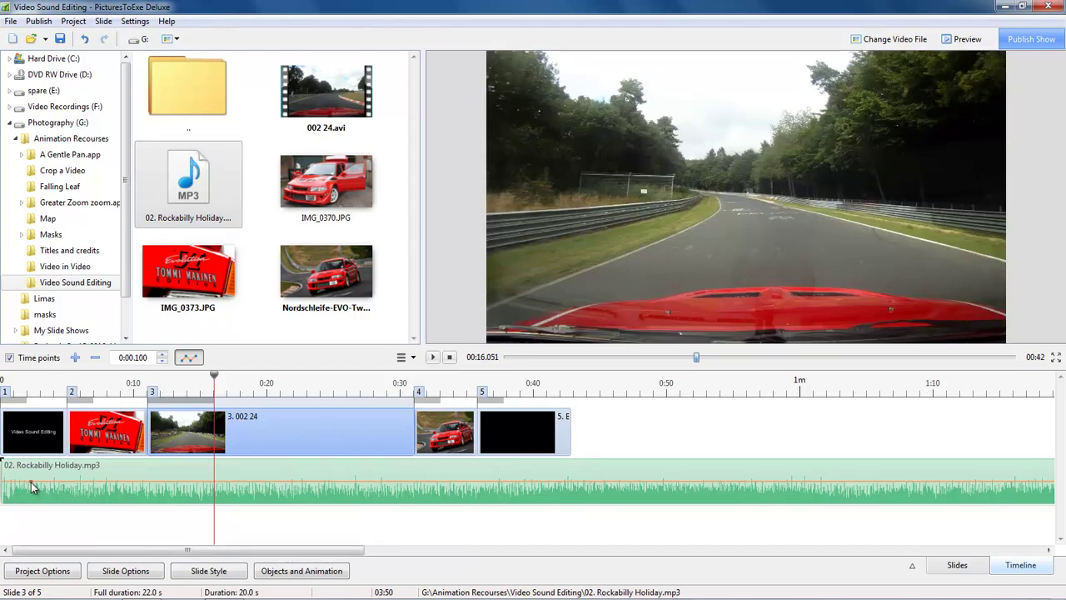
drag(30, 481, 29, 505)
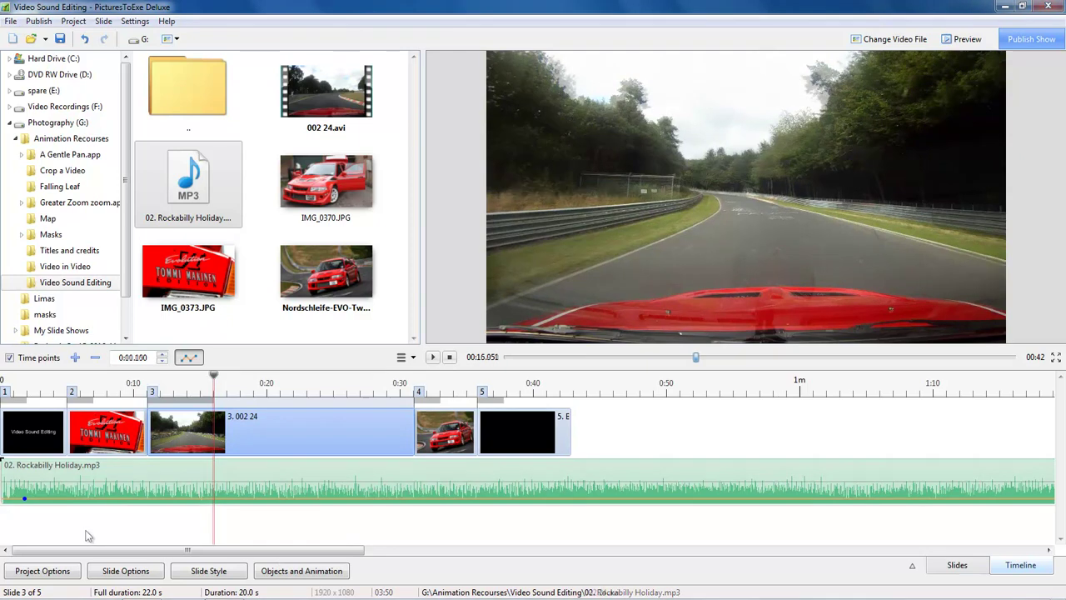
- Play the show from about 10.4 seconds to check the music and video sound going into slide 3
click(211, 505)
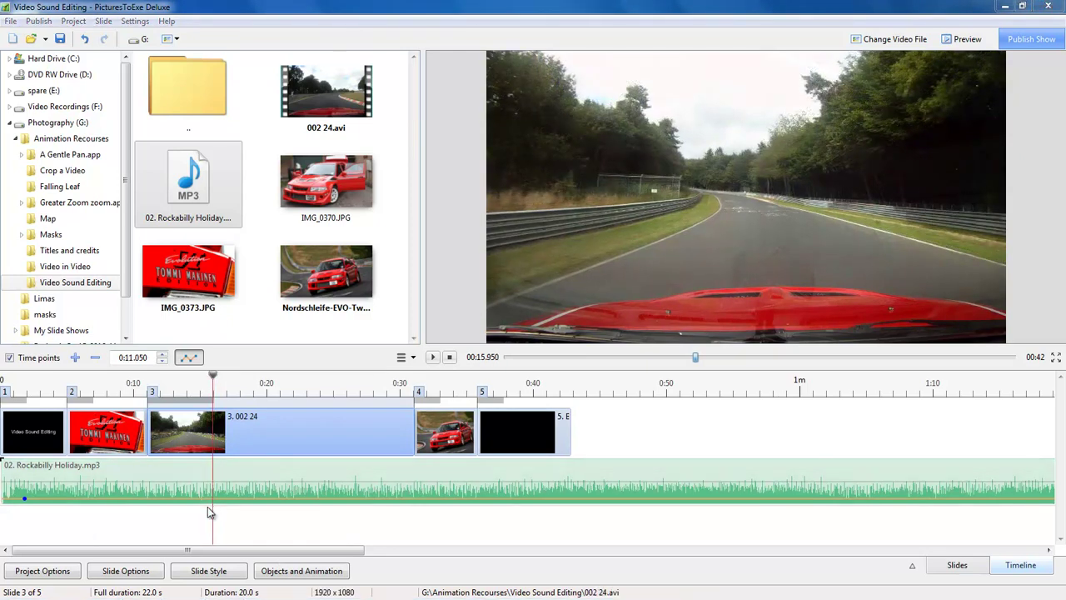
click(138, 380)
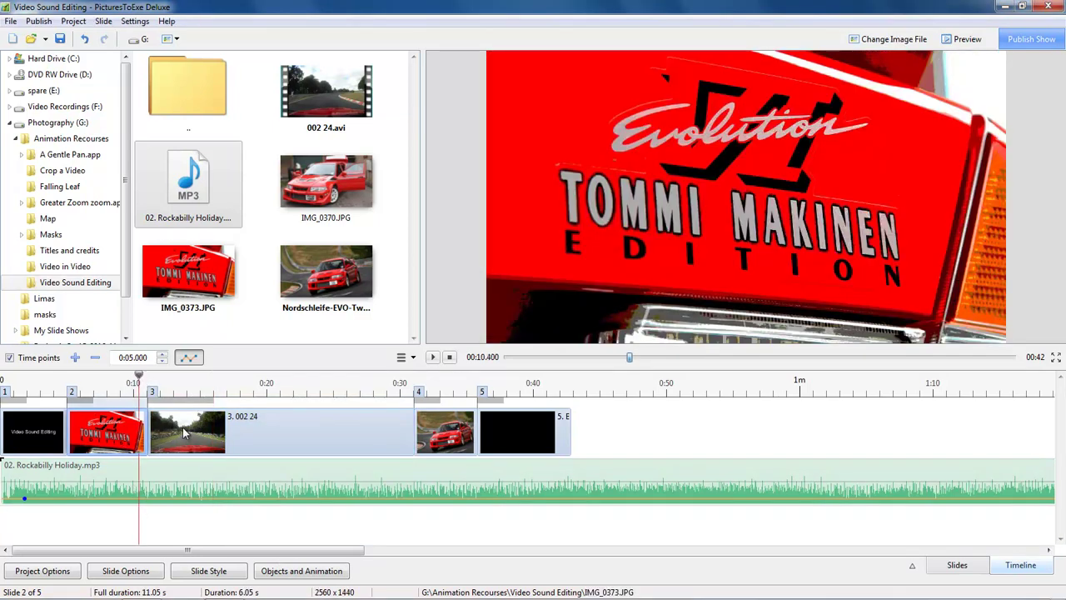
click(432, 358)
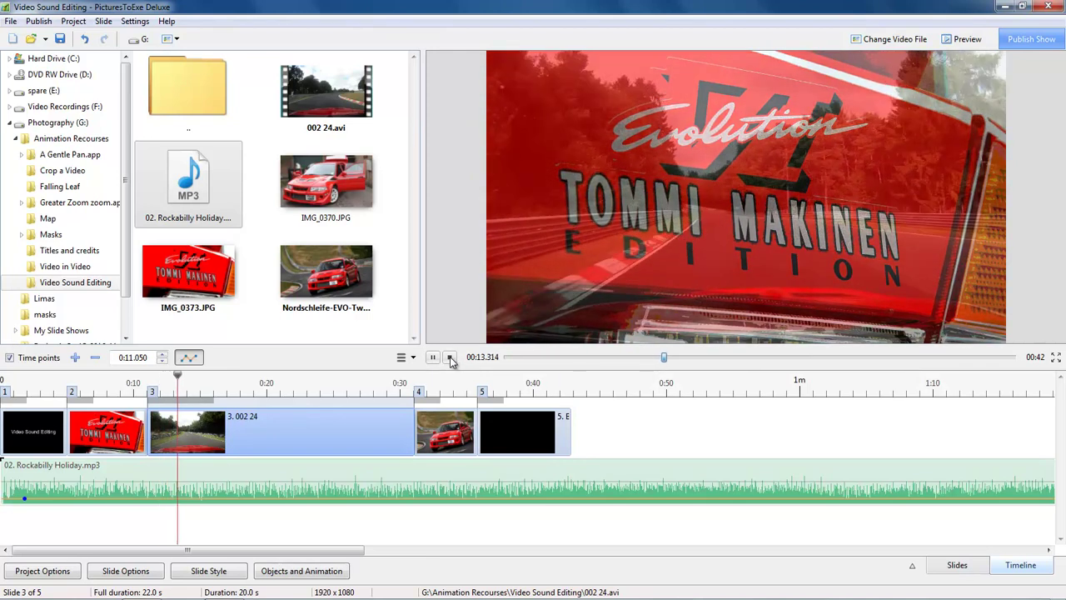
click(450, 358)
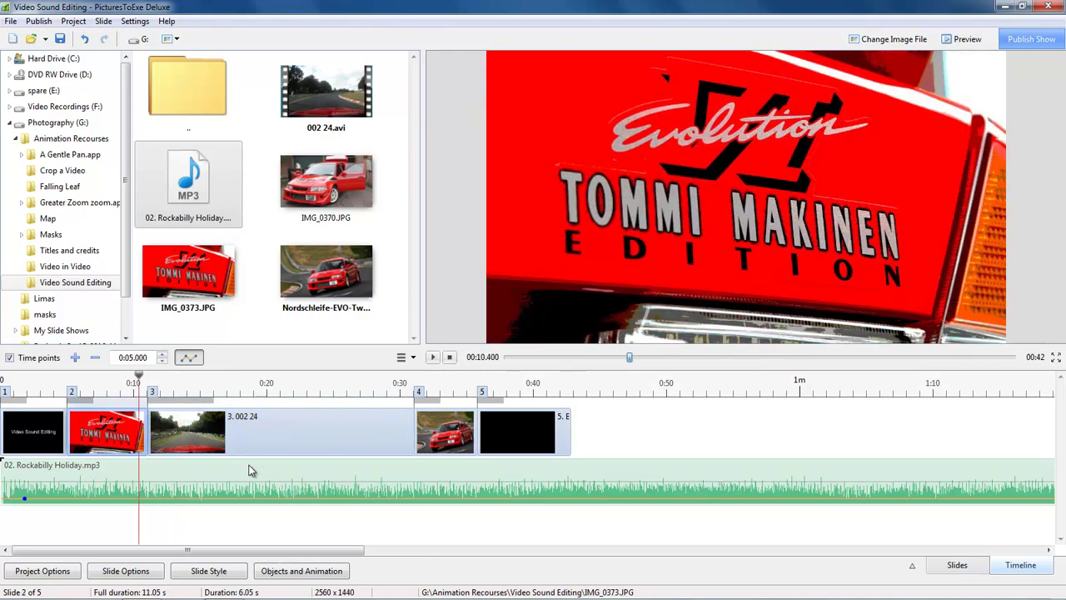
- Mute the audio of the 002 24 video object in slide 3
click(184, 429)
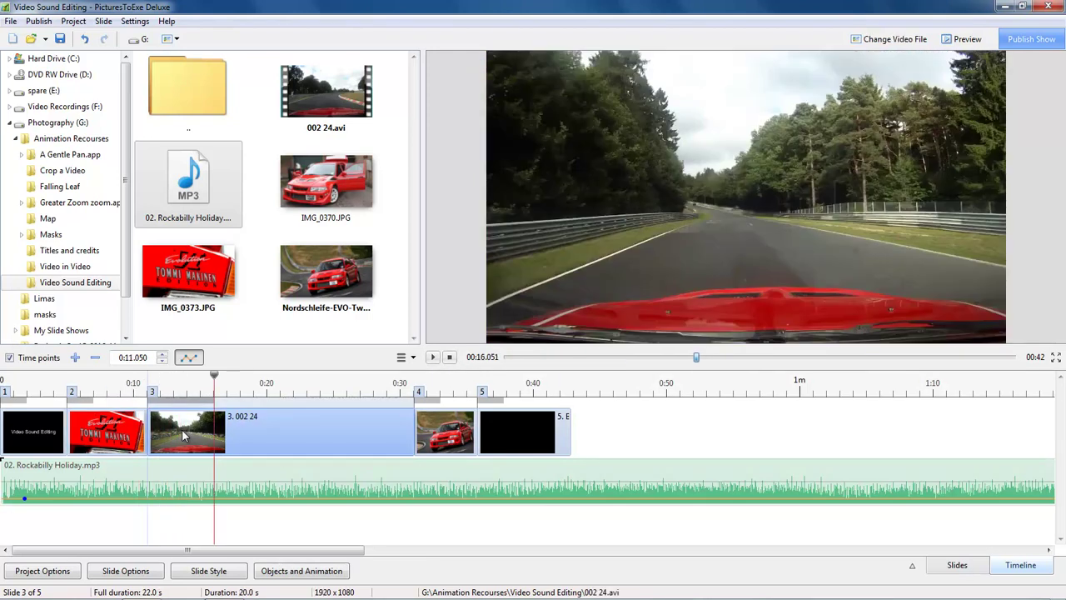
click(275, 571)
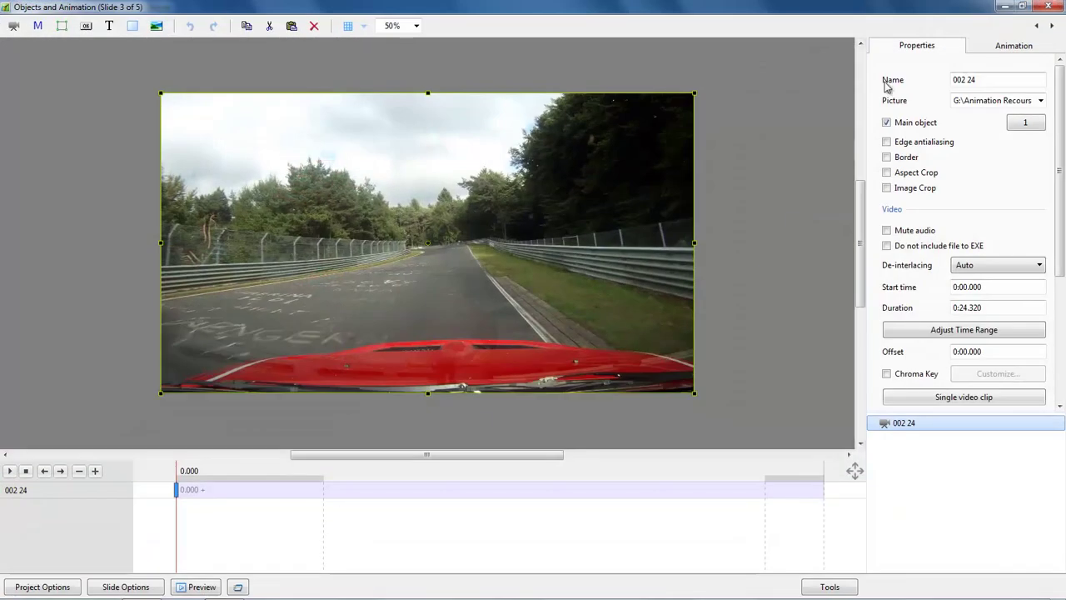
click(887, 231)
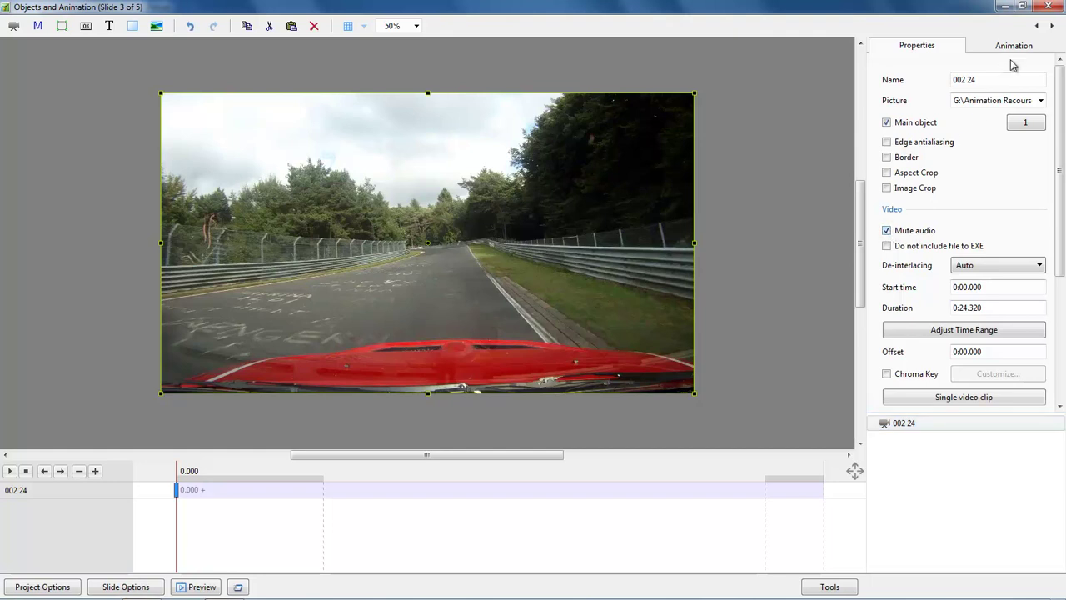
click(1048, 6)
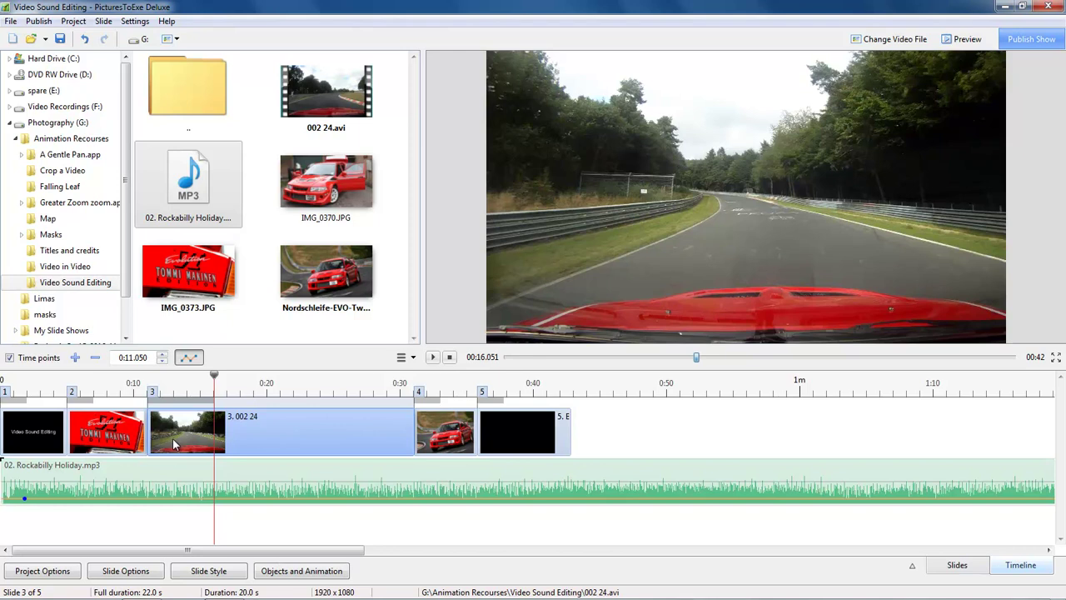
- Add a second audio track to the project containing the sound of the video file 002 24.avi
click(43, 571)
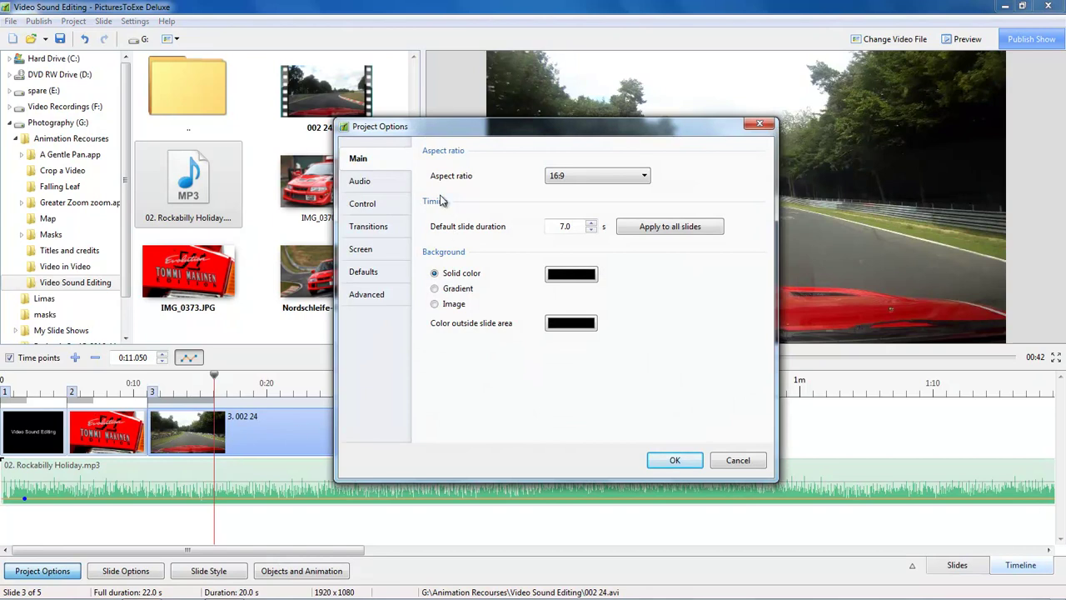
click(377, 185)
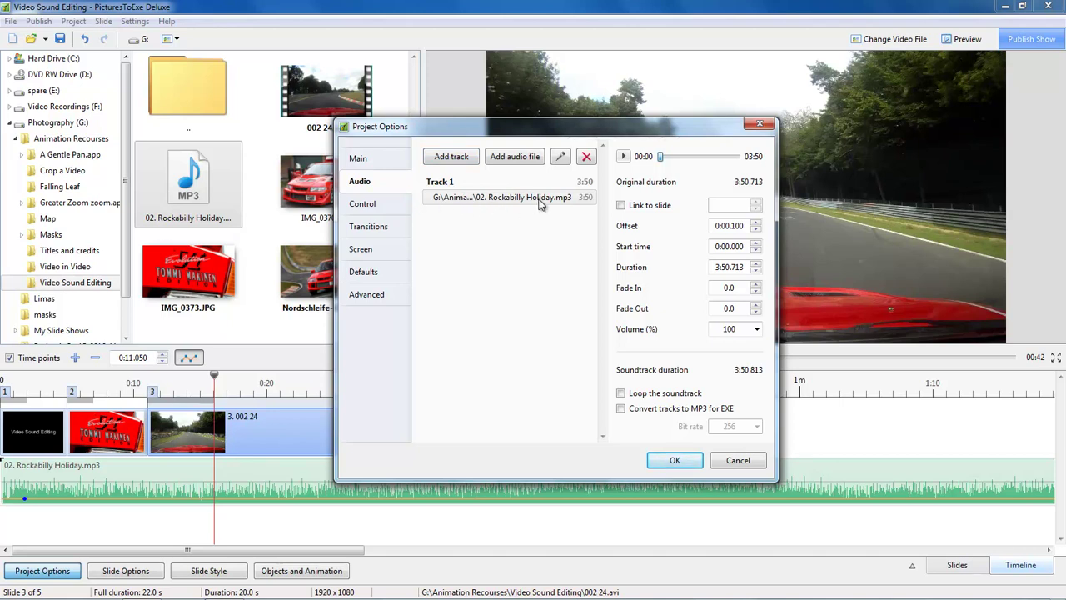
click(455, 161)
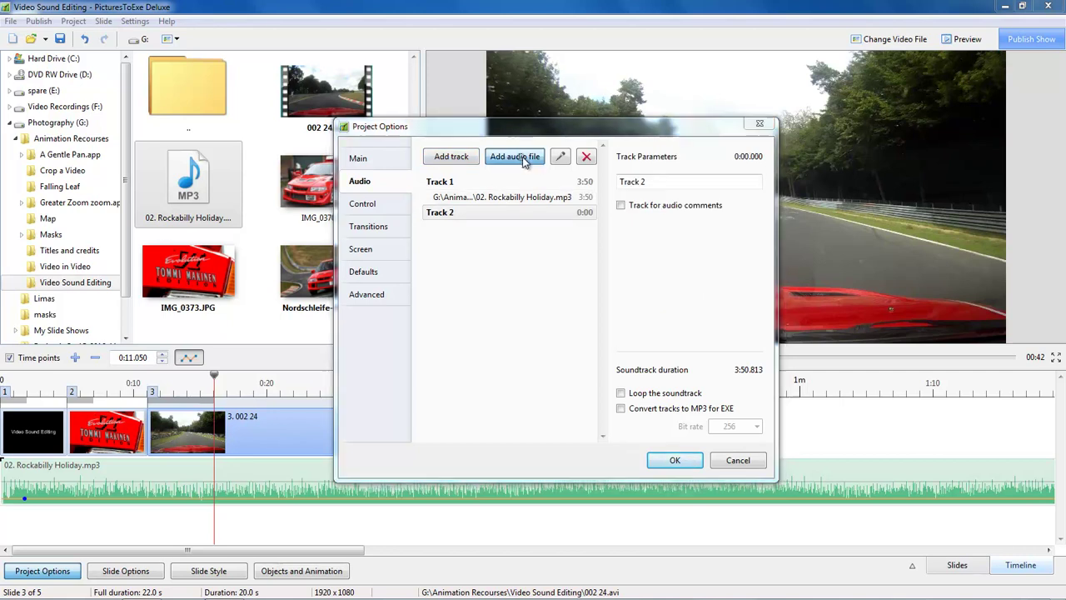
click(520, 157)
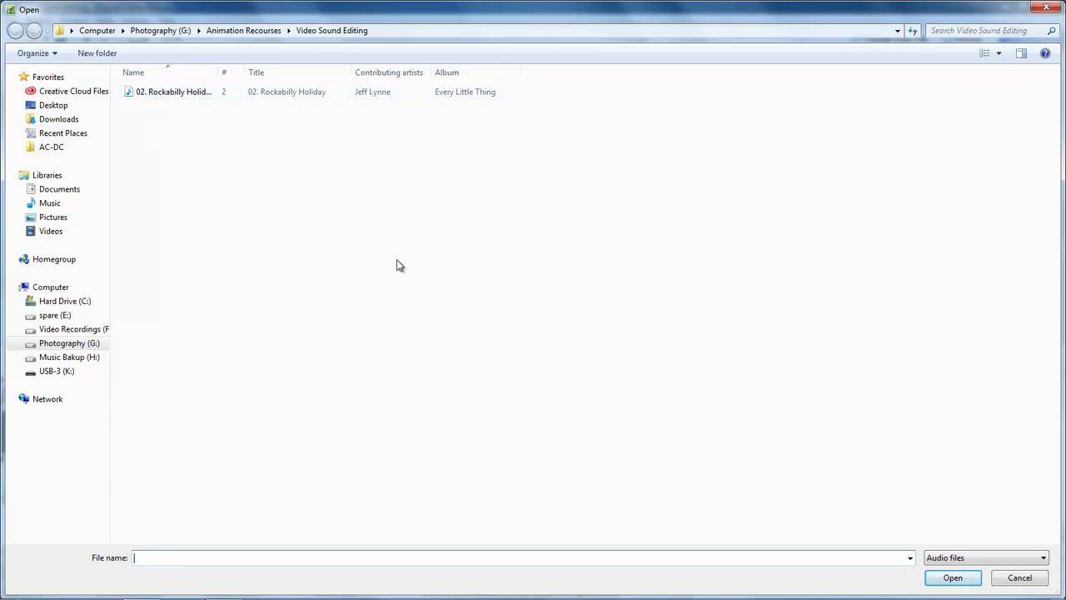
click(1042, 561)
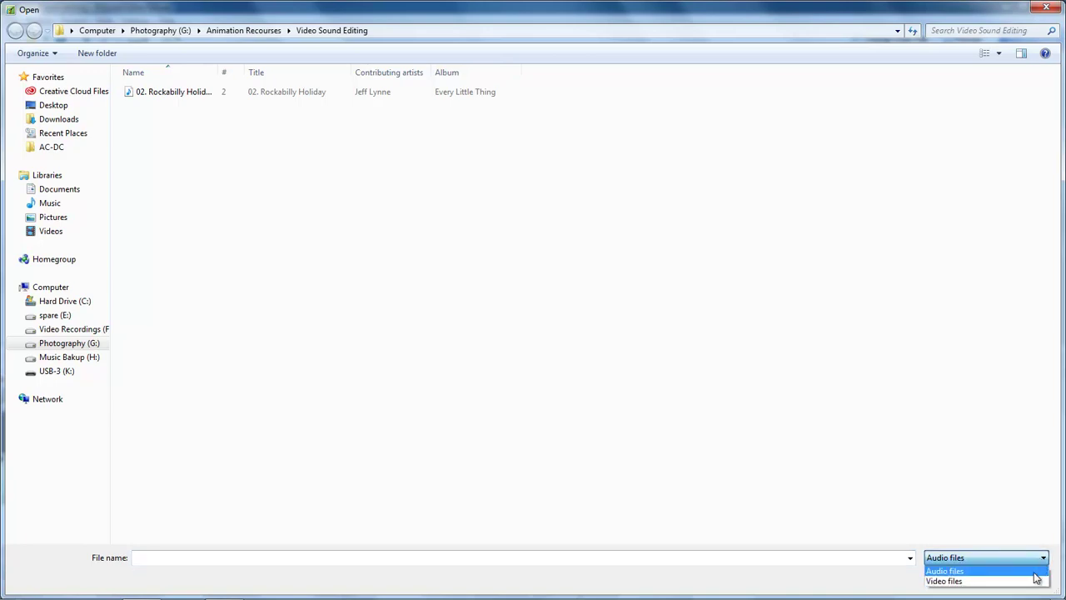
click(1031, 581)
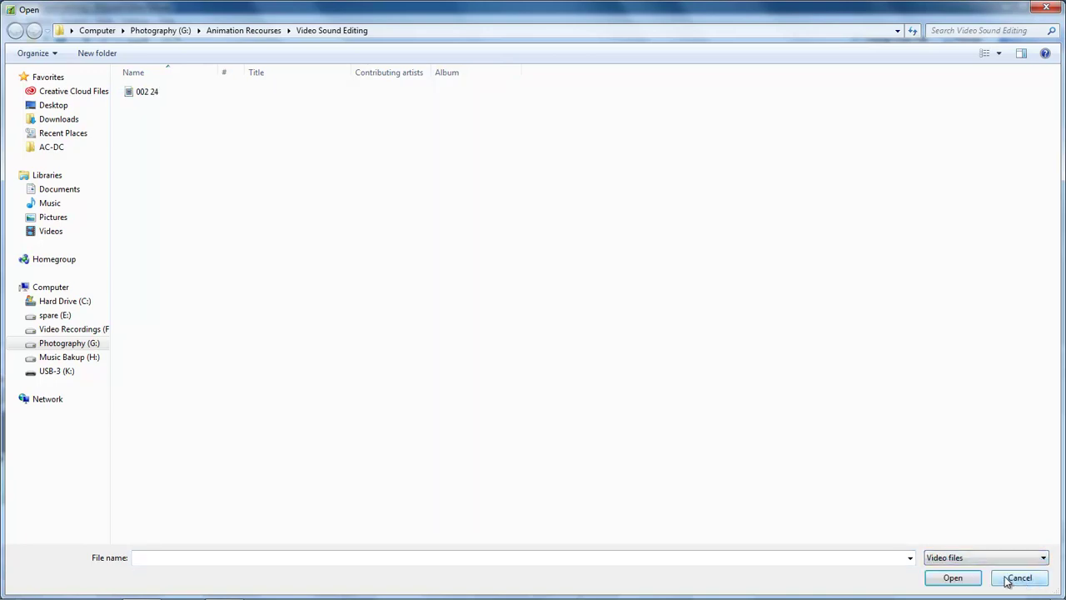
double_click(140, 93)
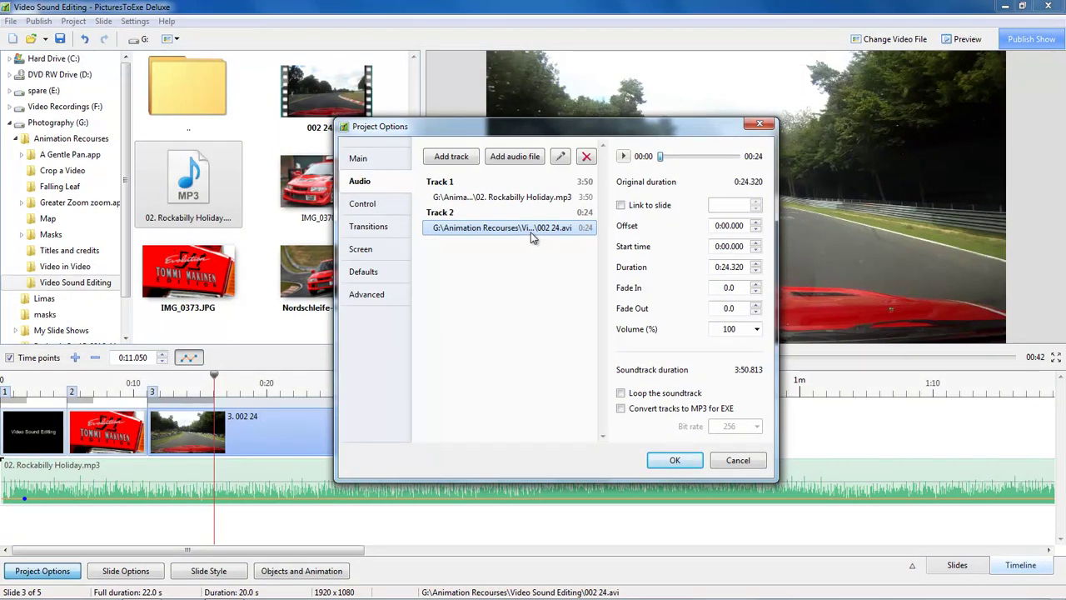
click(668, 463)
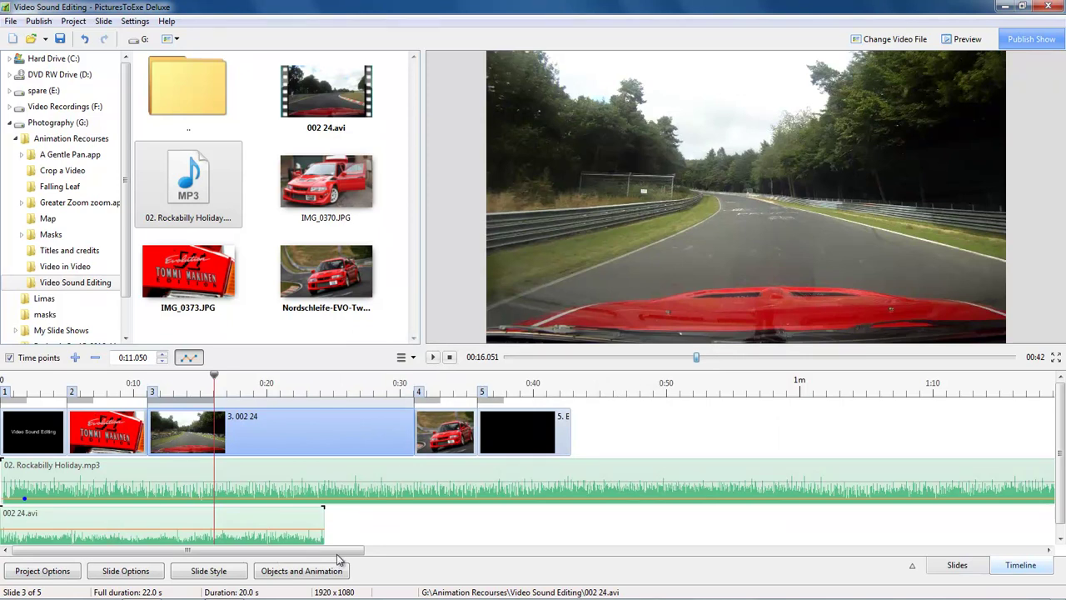
- Put the 002 24.avi audio track above the music track and move its clip to 0:11.200, at the start of slide 3
drag(307, 369, 313, 354)
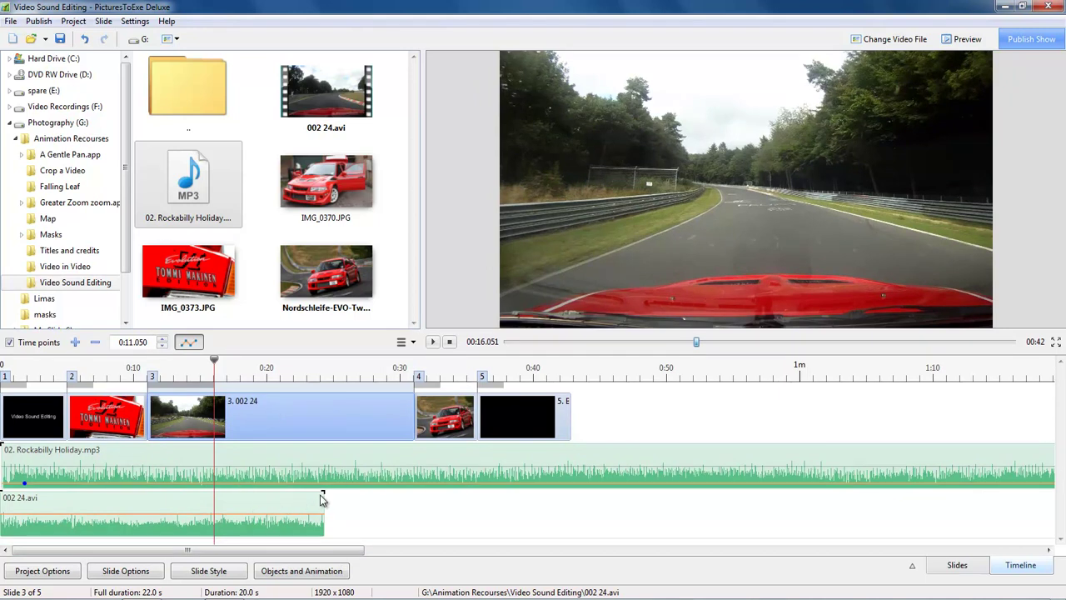
drag(333, 464, 689, 471)
drag(420, 471, 66, 520)
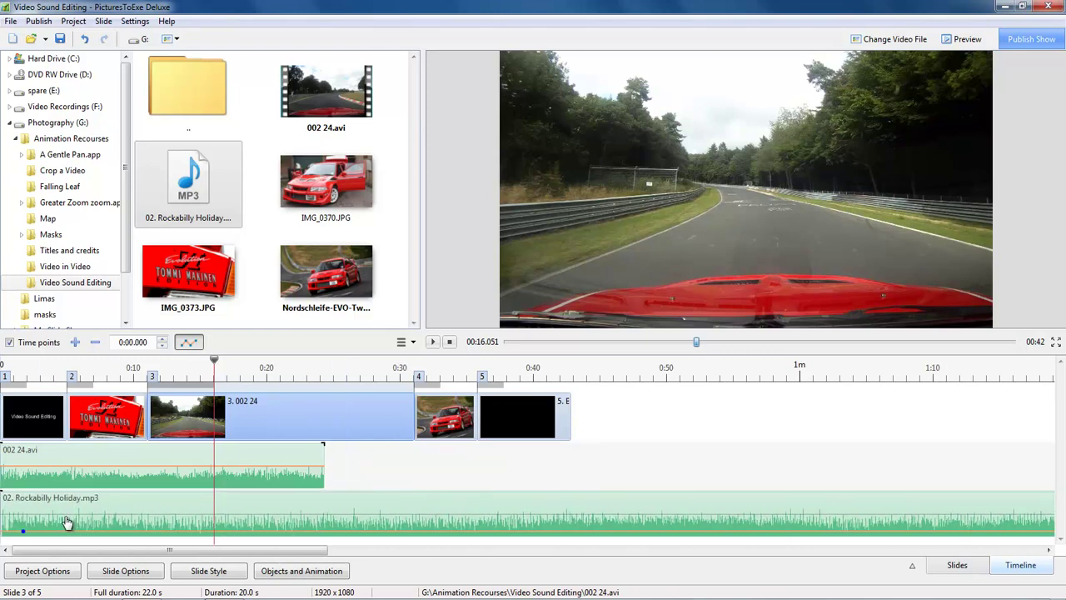
drag(51, 477, 205, 479)
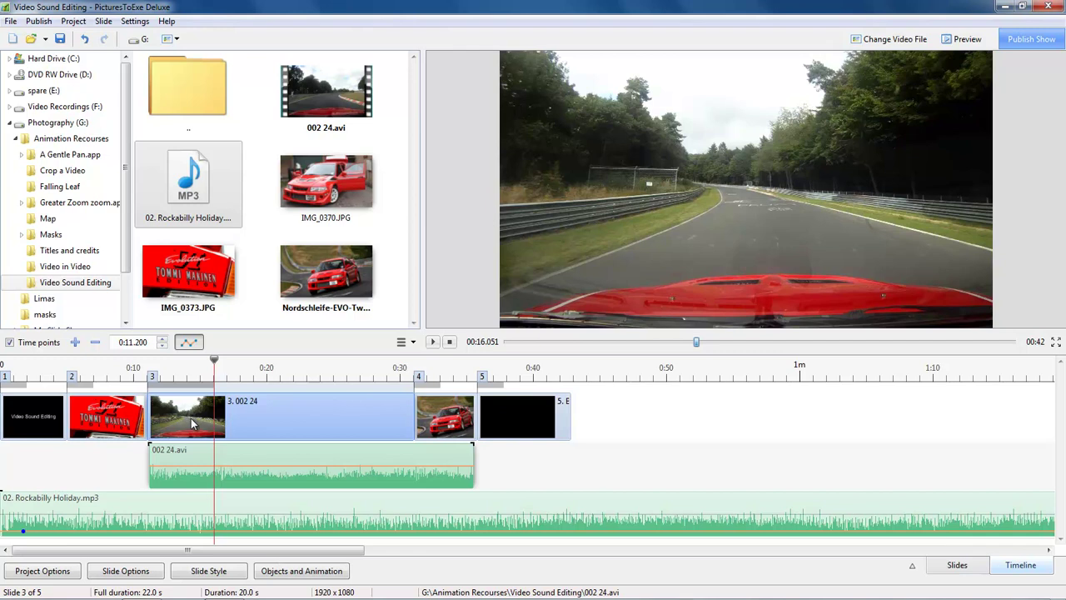
- Add volume points to the 002 24.avi clip, fading it in from its start to about 0:15 and out from about 0:30 to its end
click(204, 467)
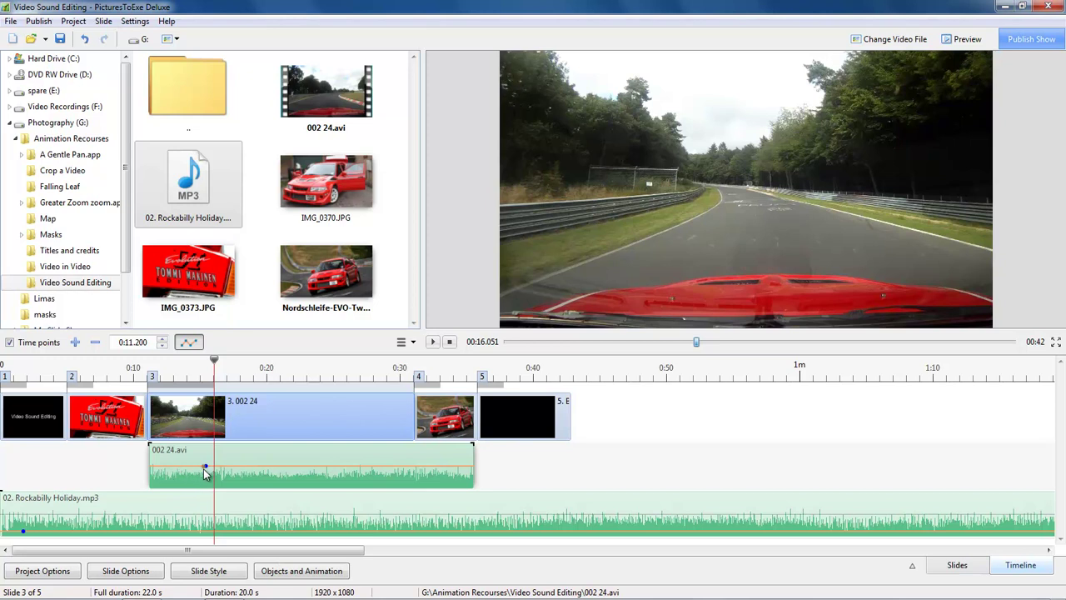
click(151, 467)
drag(150, 468, 149, 487)
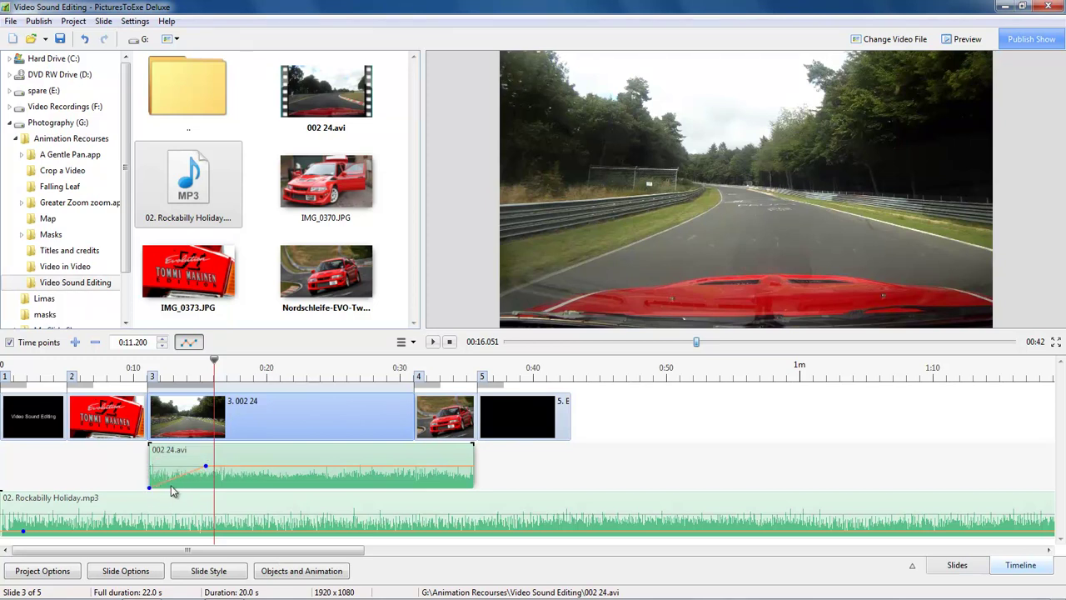
click(395, 467)
click(470, 467)
drag(470, 467, 477, 506)
- Play back the slideshow from about 0:10 through slide 4 to hear the video sound's fades, ending the playback there
click(134, 367)
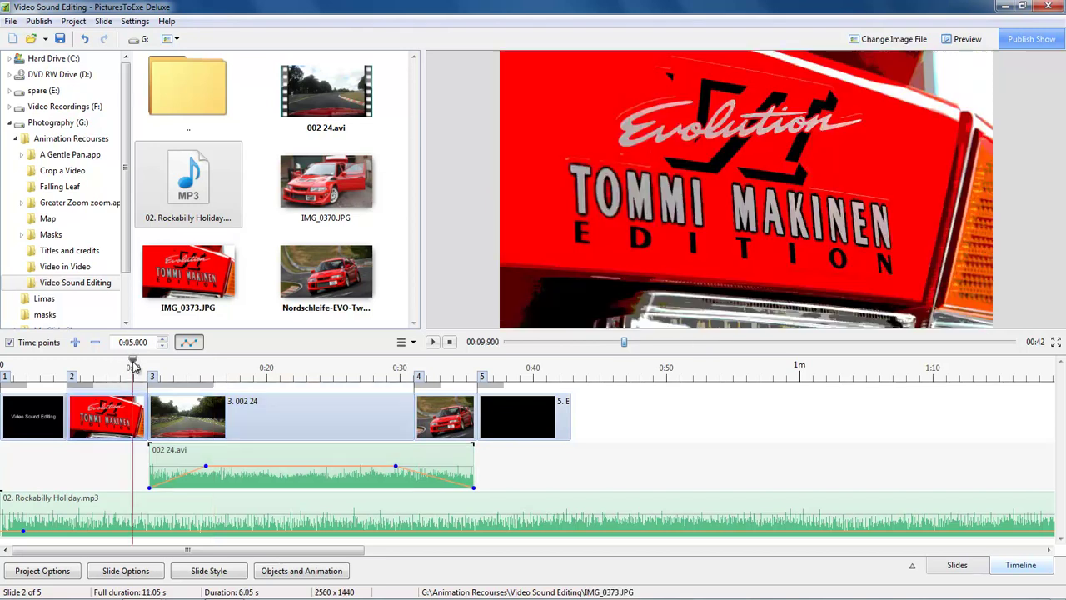
click(434, 342)
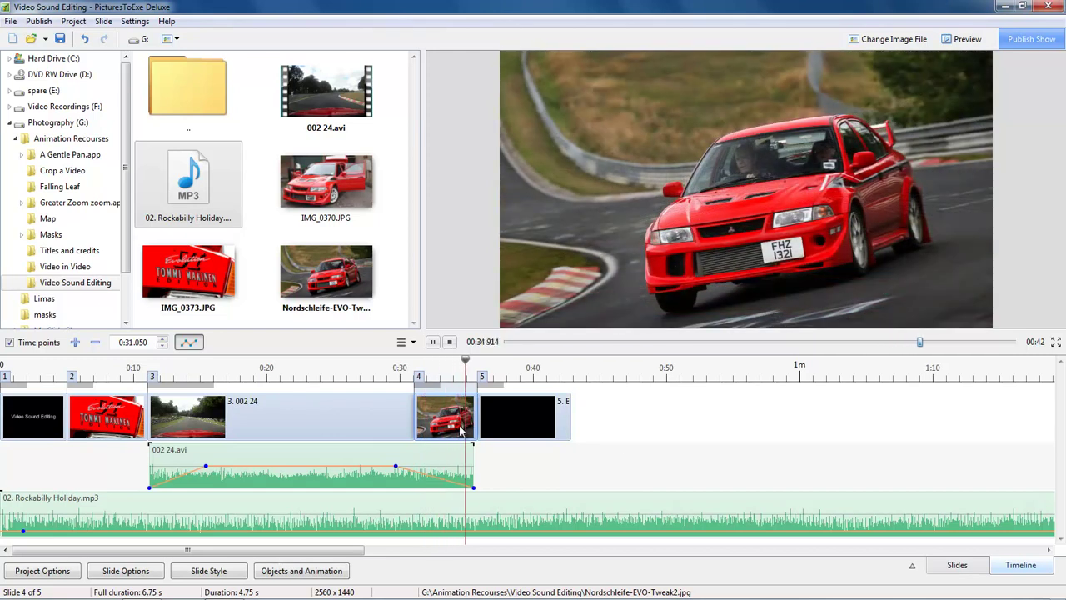
click(449, 342)
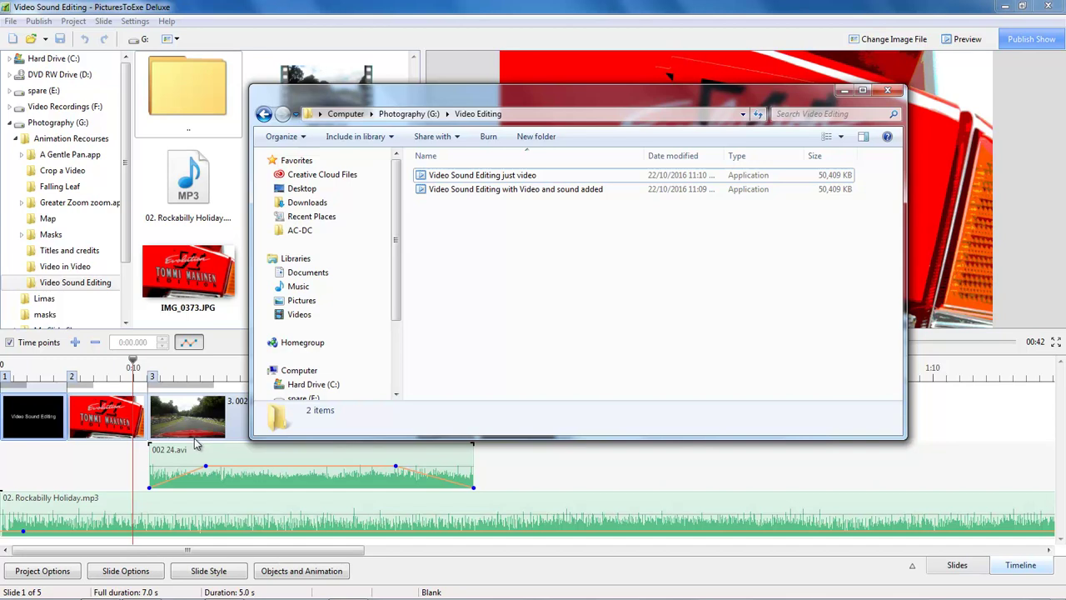
- Compare the file sizes of the published shows "Video Sound Editing just video" and "Video Sound Editing with Video and sound added"
click(511, 175)
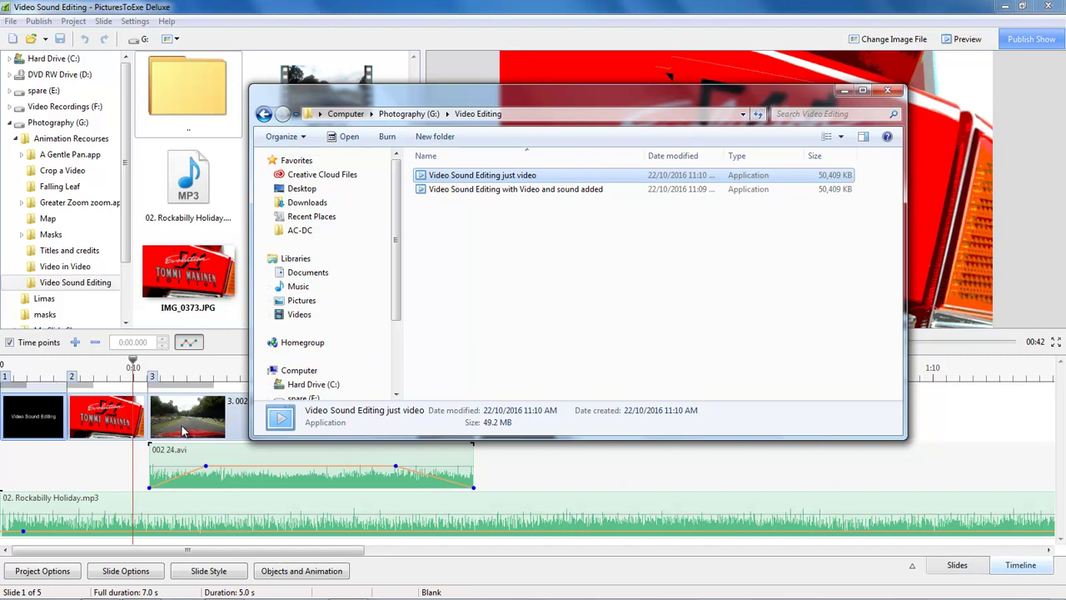
click(488, 192)
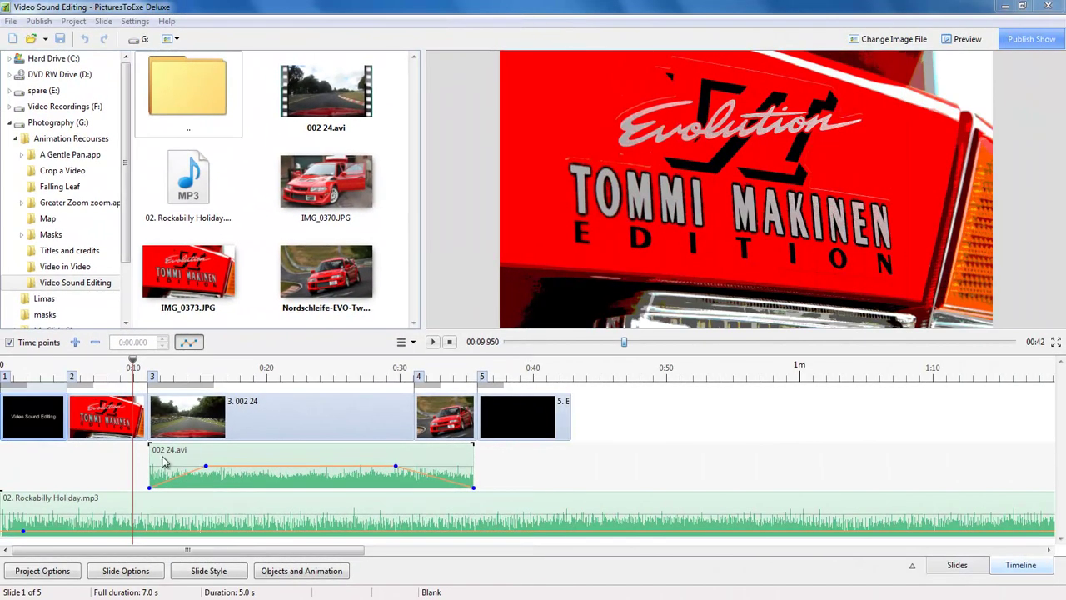
- Set the music track's volume points to start at 100%, fade down from about 0:10 to 0:15, and return to full between 0:30 and 0:35
mouse_move(24, 533)
drag(23, 533, 3, 518)
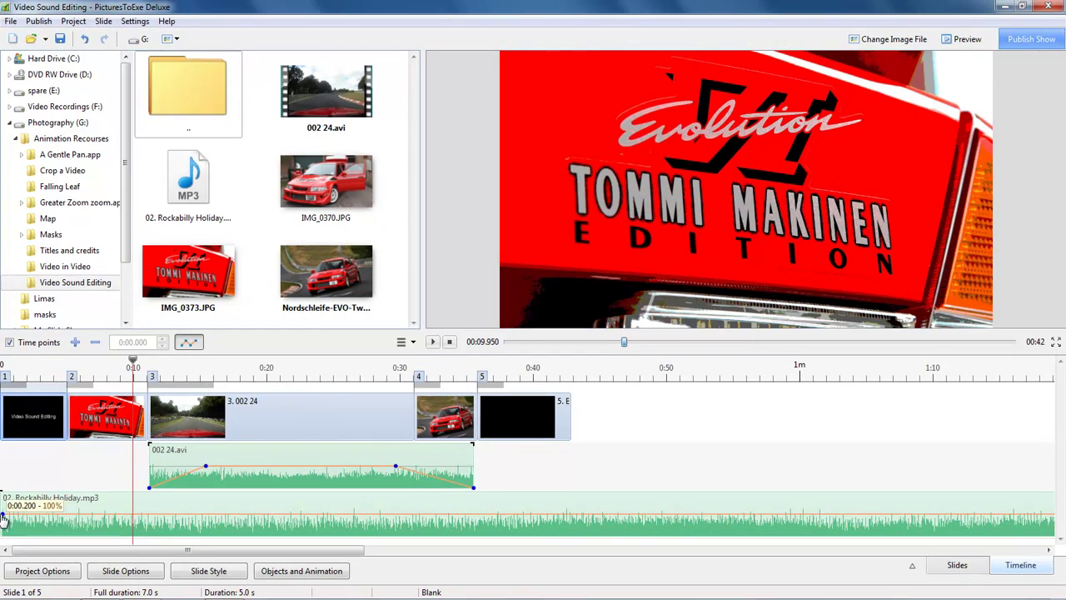
click(117, 517)
drag(175, 516, 174, 535)
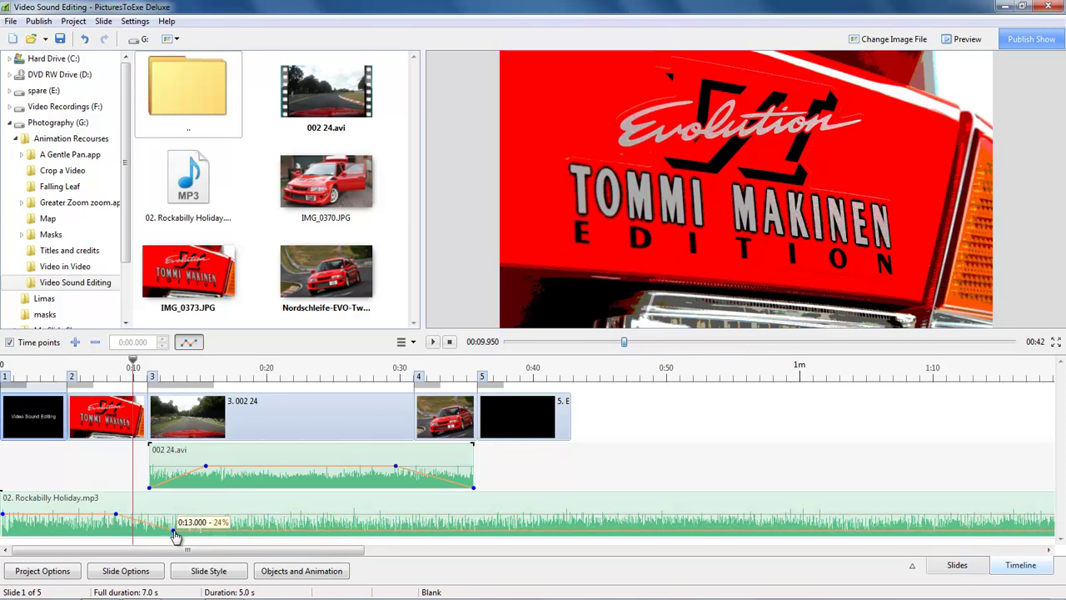
click(402, 532)
drag(480, 531, 473, 519)
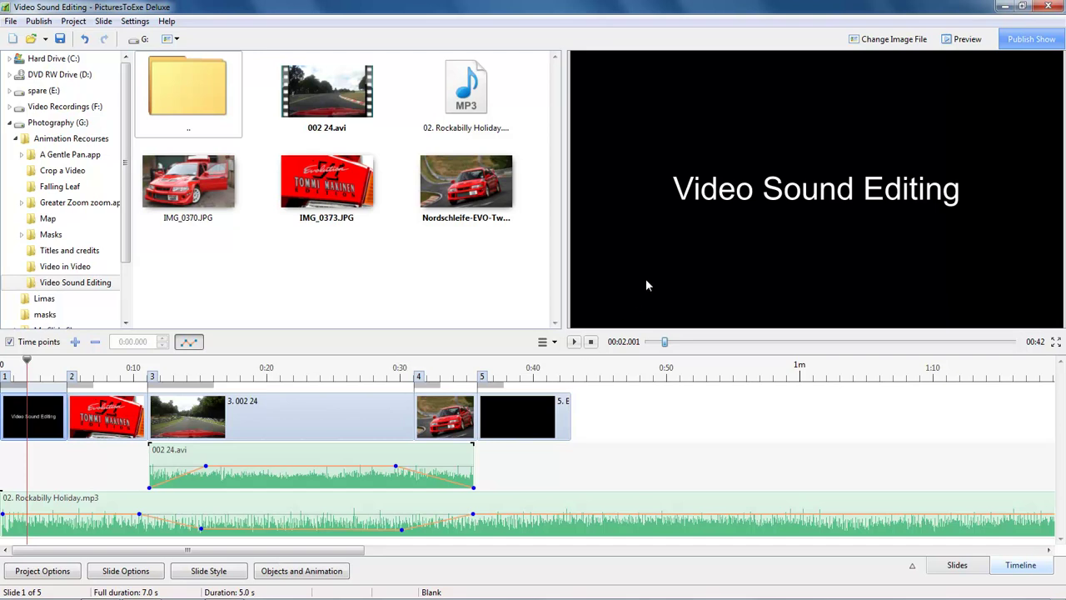
- Play back the slideshow from about 0:02 to slide 5 to check the music and video sound crossfades, ending the playback there
click(574, 342)
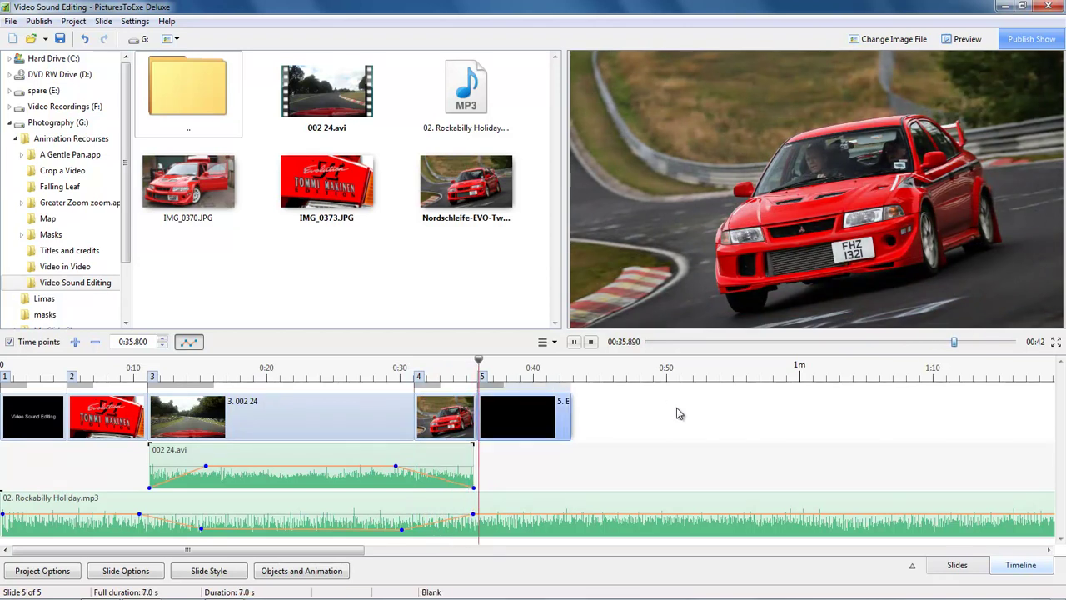
click(590, 342)
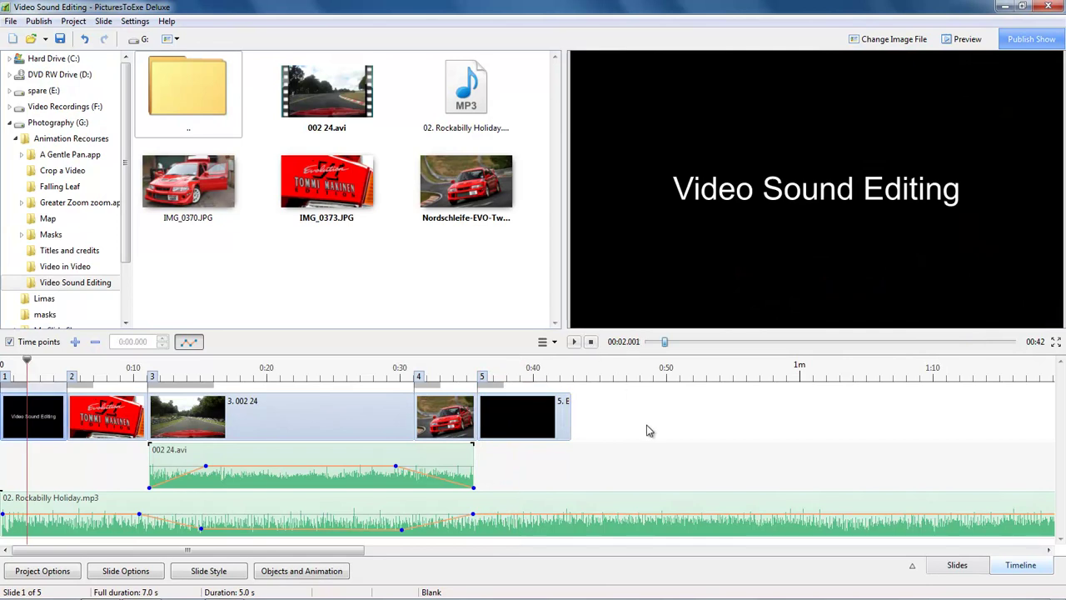